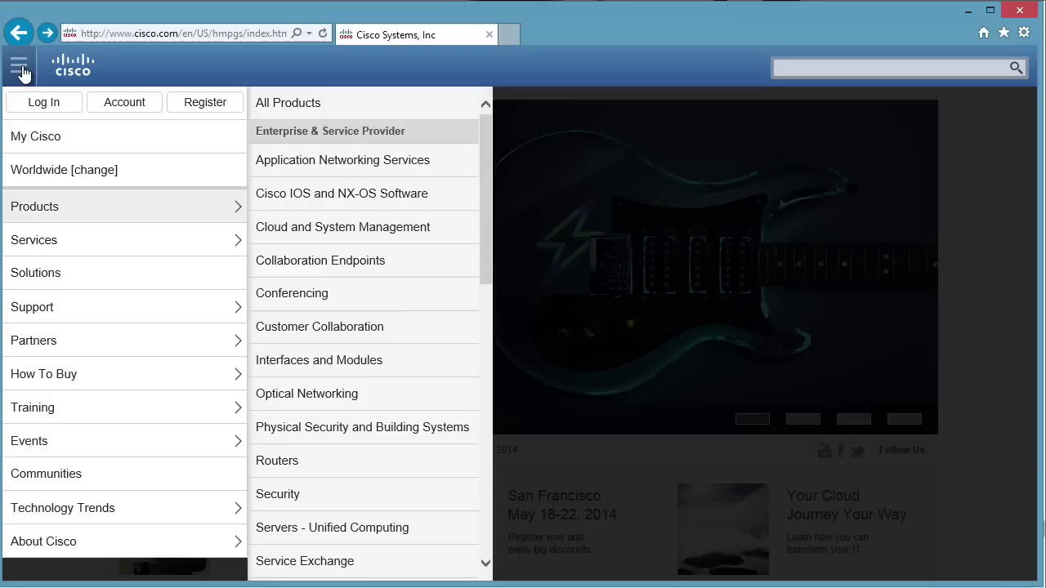
Open the Support and Downloads page of the Cisco site.
{"action": "left_click", "coordinate": [20, 70]}
{"action": "key", "text": "Down"}
{"action": "key", "text": "Down"}
{"action": "key", "text": "Down"}
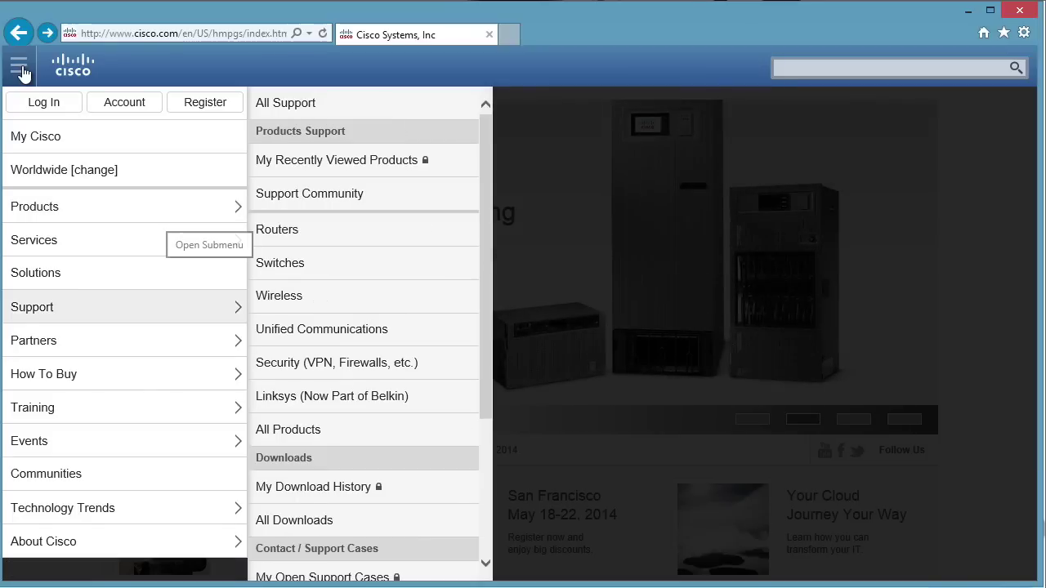
{"action": "key", "text": "Return"}
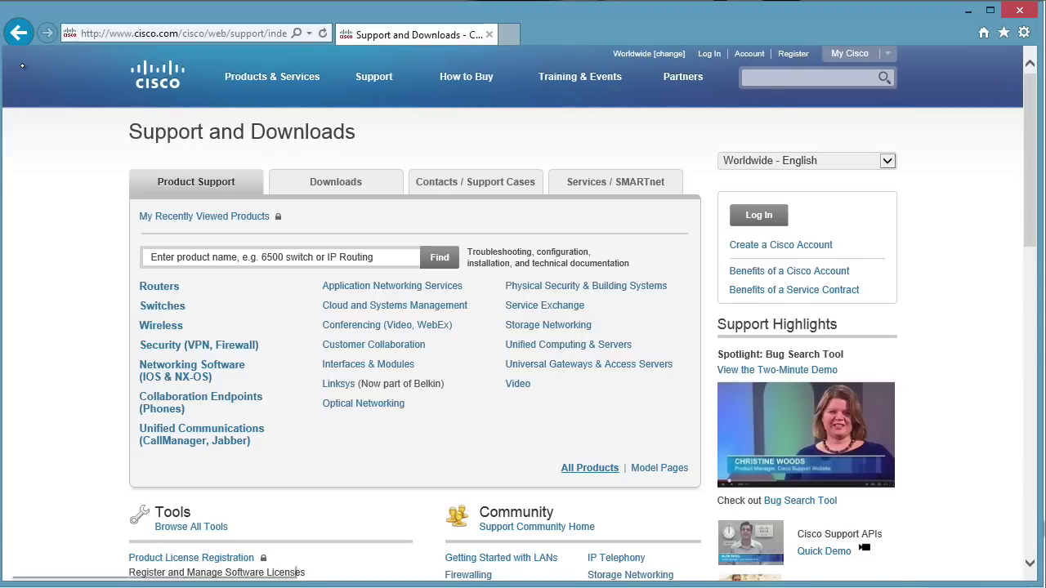
Browse all products to Servers - Unified Computing and open the Cisco UCS C-Series Rack Servers support page.
{"action": "left_click", "coordinate": [589, 467]}
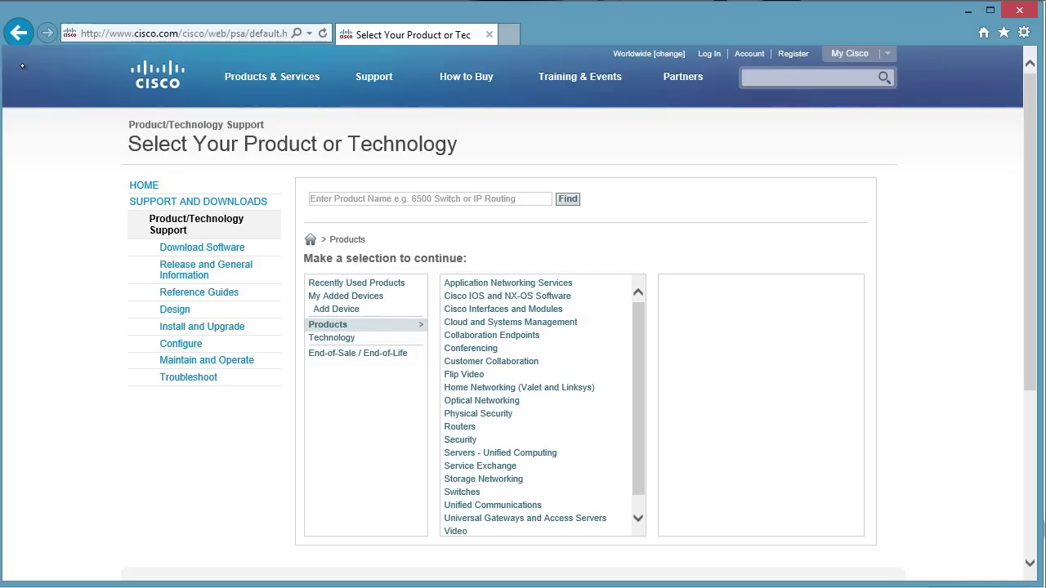
{"action": "left_click", "coordinate": [504, 452]}
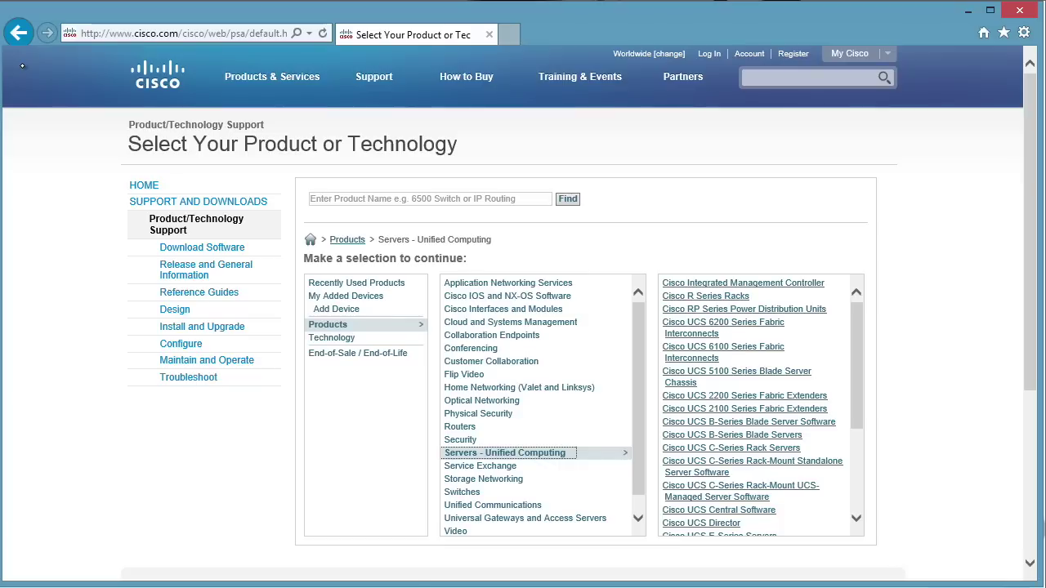
{"action": "left_click", "coordinate": [731, 448]}
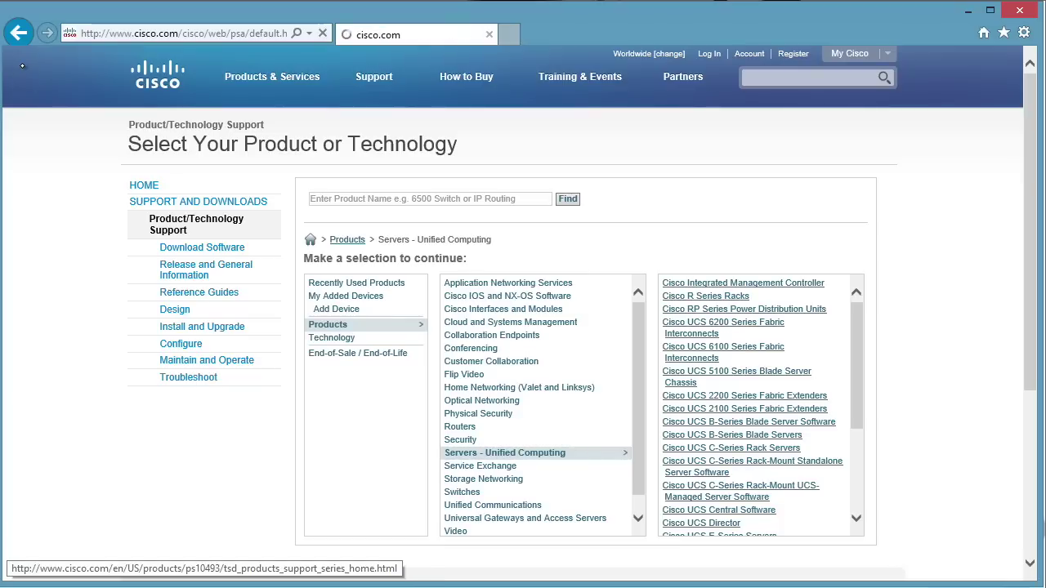
Open the Install and Upgrade Guides list for the C-Series Rack Servers.
{"action": "scroll", "coordinate": [22, 65], "scroll_direction": "down", "scroll_amount": 3}
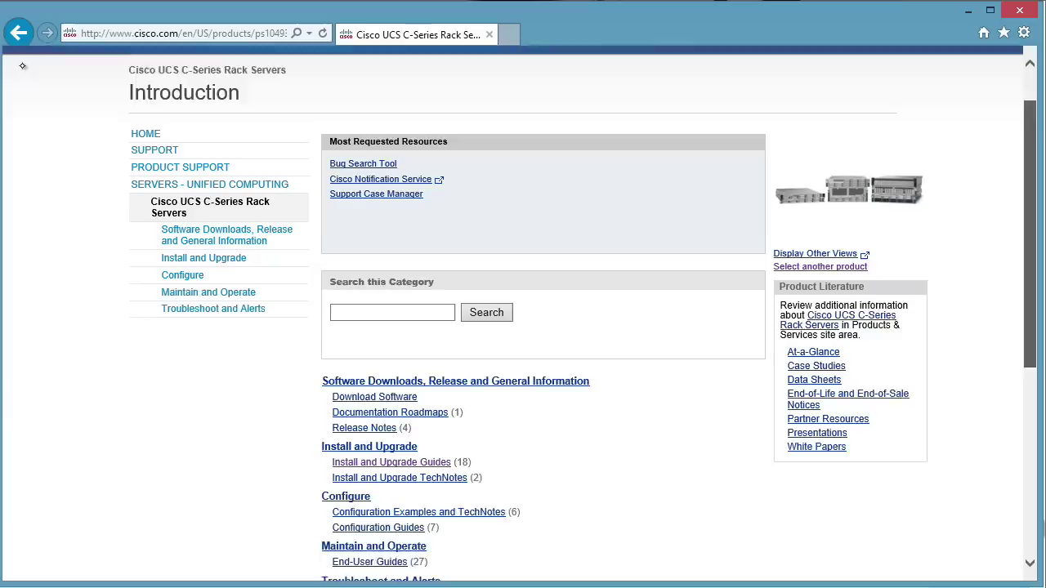
{"action": "left_click_drag", "start_coordinate": [1030, 321], "coordinate": [1029, 319]}
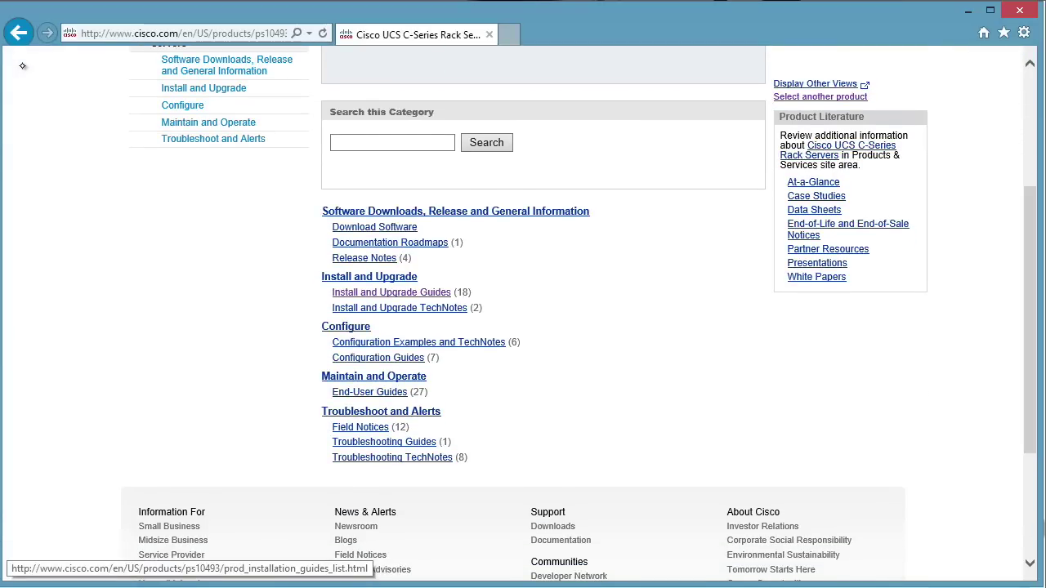
{"action": "key", "text": "Return"}
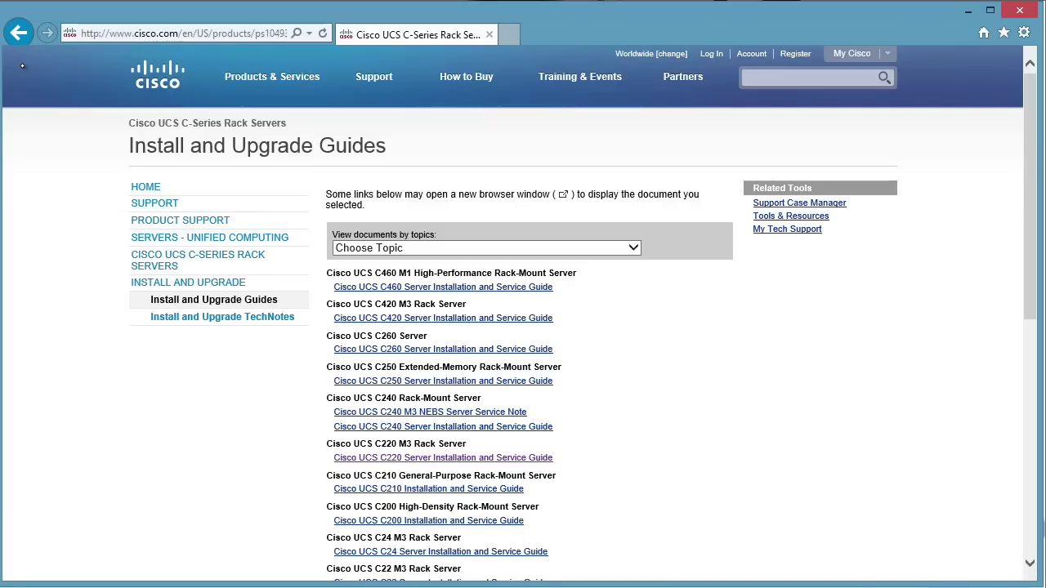
Look through the listed server guides and open the Operating System Installation Guides under Related Documentation.
{"action": "scroll", "coordinate": [23, 65], "scroll_direction": "down", "scroll_amount": 3}
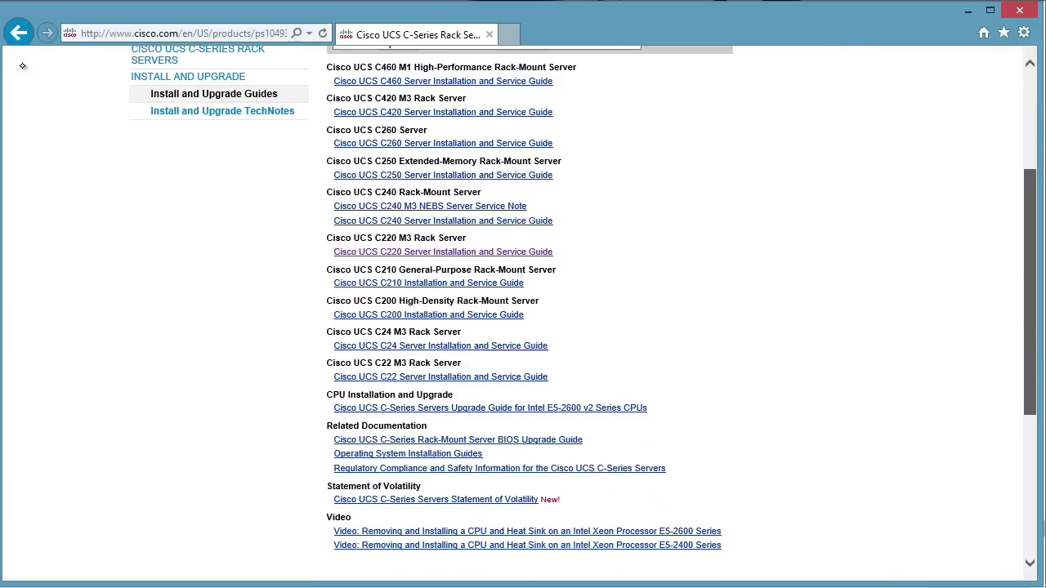
{"action": "scroll", "coordinate": [22, 65], "scroll_direction": "down", "scroll_amount": 2}
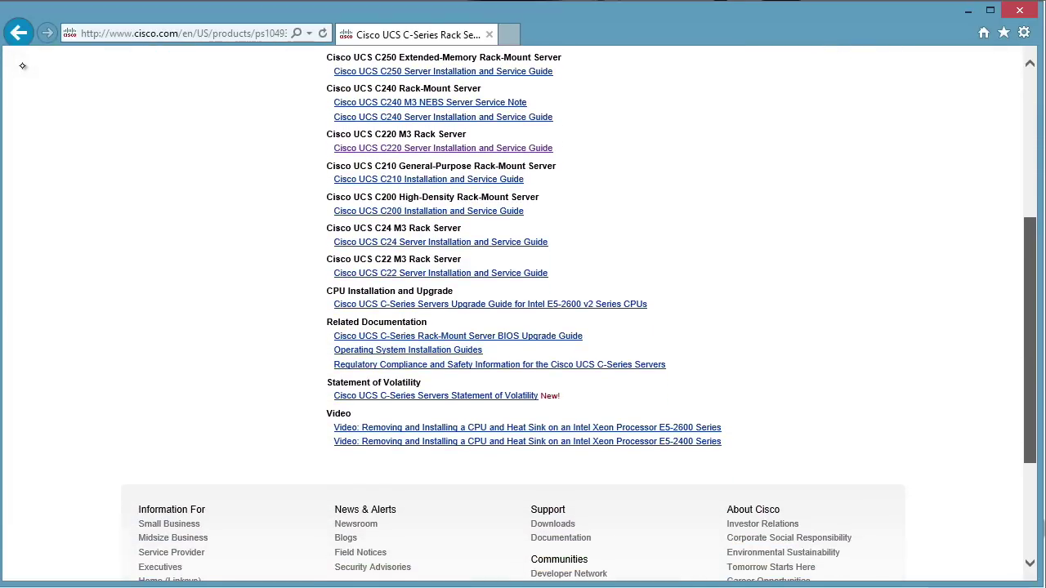
{"action": "scroll", "coordinate": [23, 66], "scroll_direction": "up", "scroll_amount": 4}
{"action": "scroll", "coordinate": [23, 65], "scroll_direction": "down", "scroll_amount": 2}
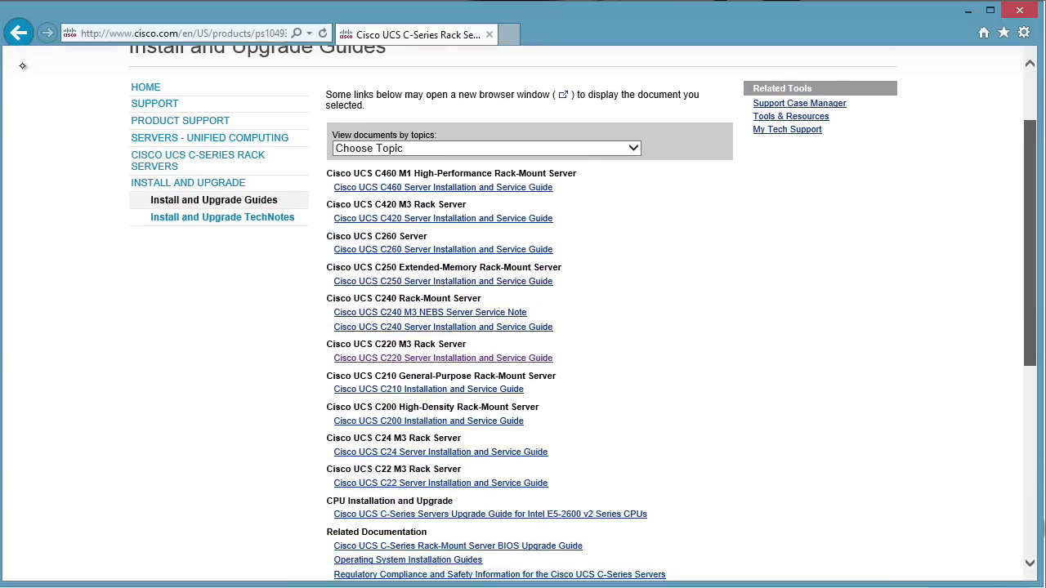
{"action": "scroll", "coordinate": [23, 66], "scroll_direction": "down", "scroll_amount": 2}
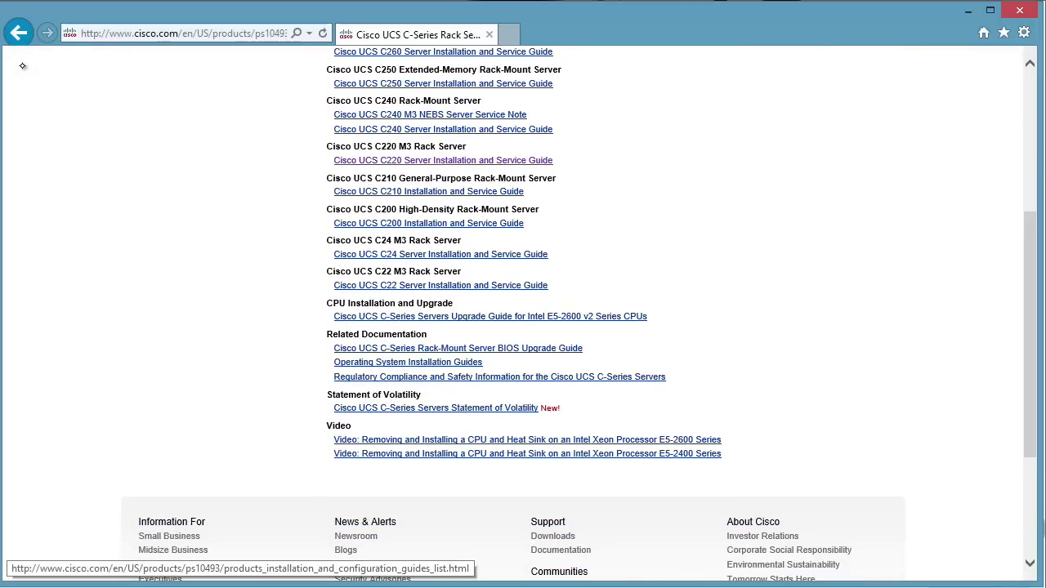
{"action": "left_click", "coordinate": [408, 362]}
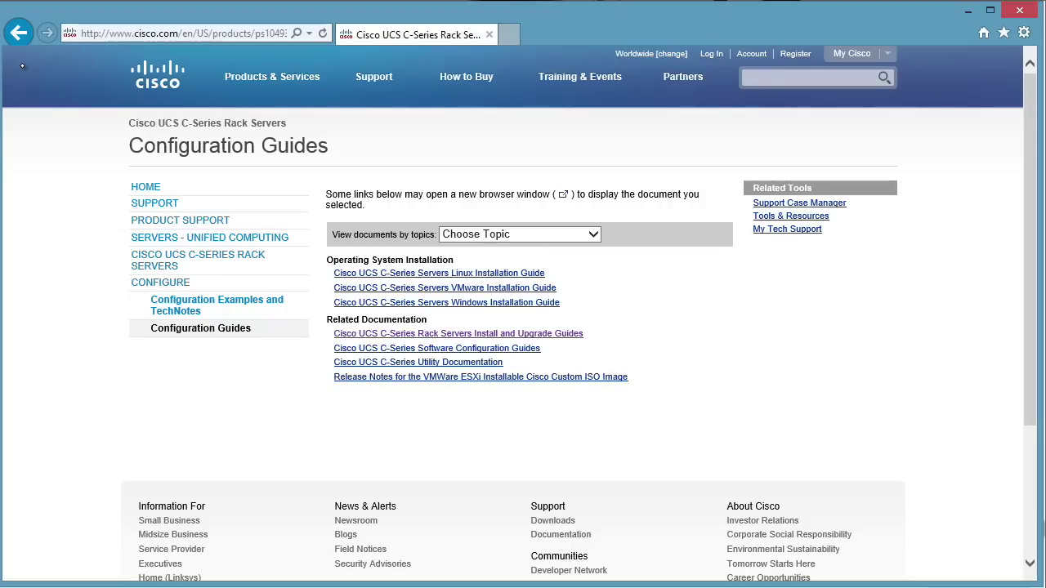
Open the Installation Checklists and Prerequisites chapter of the C-Series Servers VMware Installation Guide and review the Installation Overview Checklist.
{"action": "left_click", "coordinate": [520, 286]}
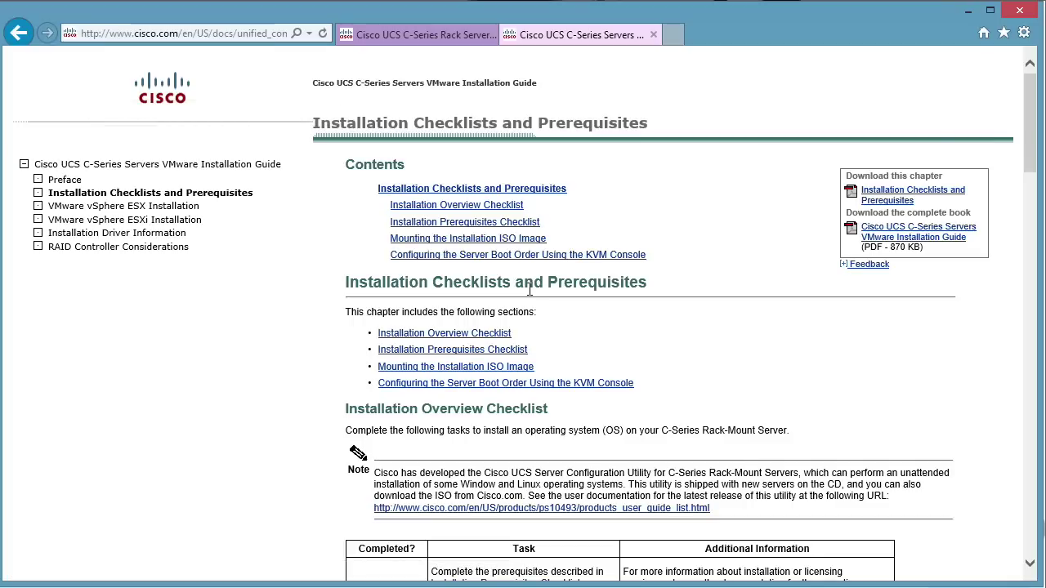
{"action": "scroll", "coordinate": [529, 290], "scroll_direction": "down", "scroll_amount": 1}
{"action": "scroll", "coordinate": [528, 290], "scroll_direction": "down", "scroll_amount": 1}
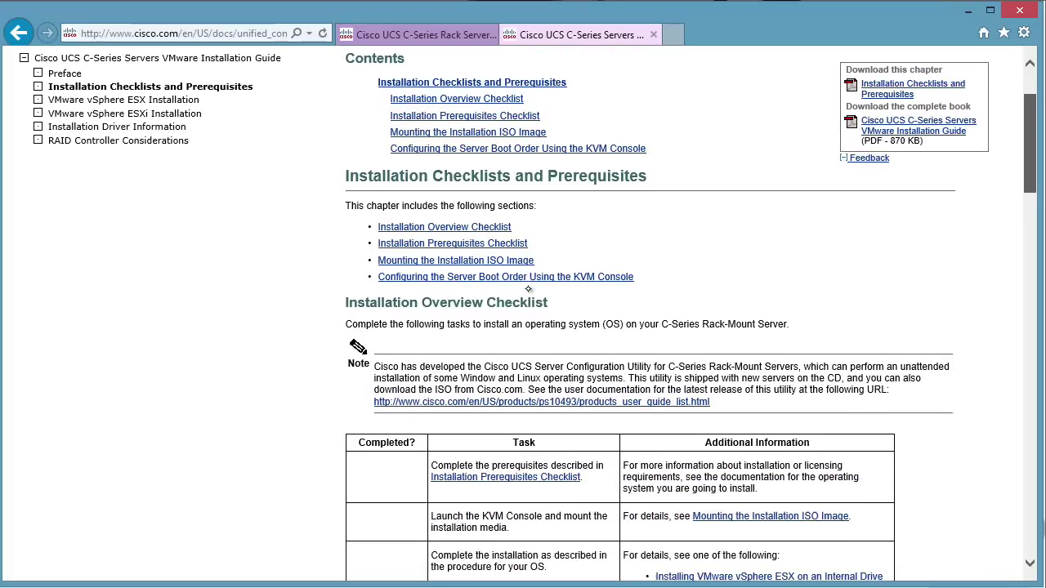
{"action": "scroll", "coordinate": [529, 290], "scroll_direction": "down", "scroll_amount": 3}
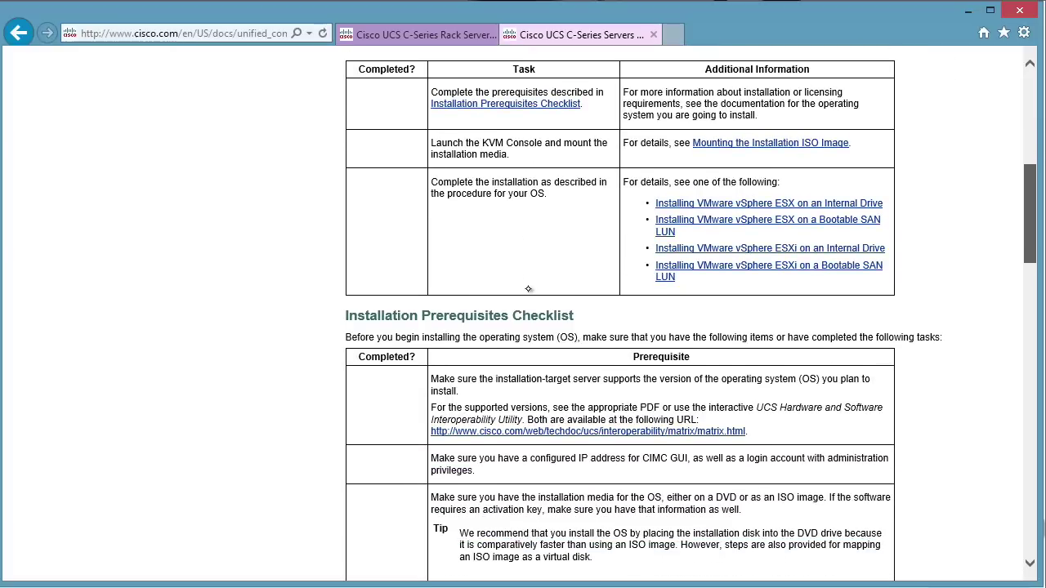
Highlight the Cisco UCS C-Series Drivers DVD requirement in the Installation Prerequisites Checklist, and close the guide.
{"action": "scroll", "coordinate": [529, 289], "scroll_direction": "down", "scroll_amount": 1}
{"action": "scroll", "coordinate": [529, 289], "scroll_direction": "down", "scroll_amount": 2}
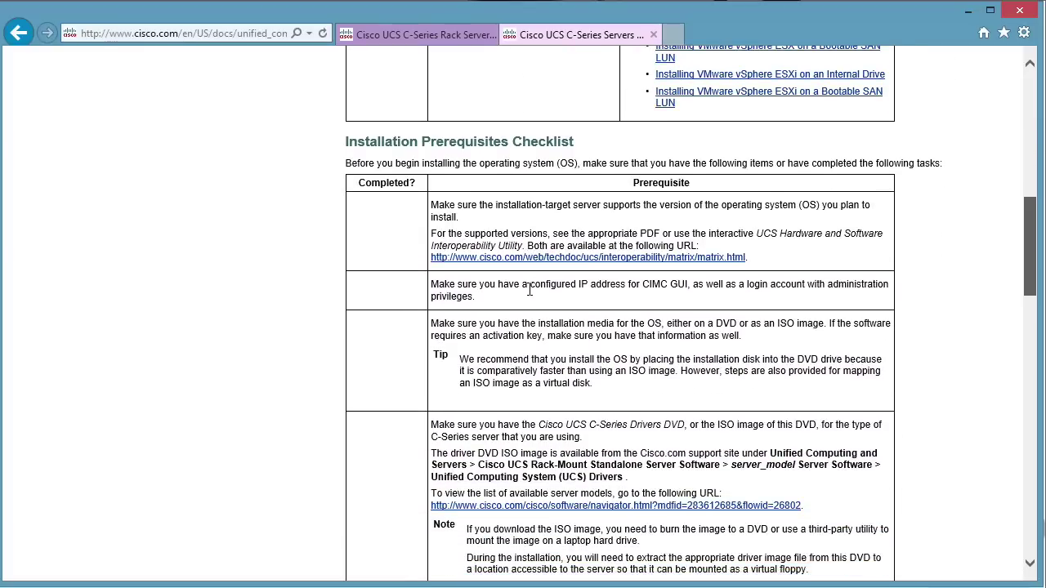
{"action": "scroll", "coordinate": [529, 289], "scroll_direction": "down", "scroll_amount": 1}
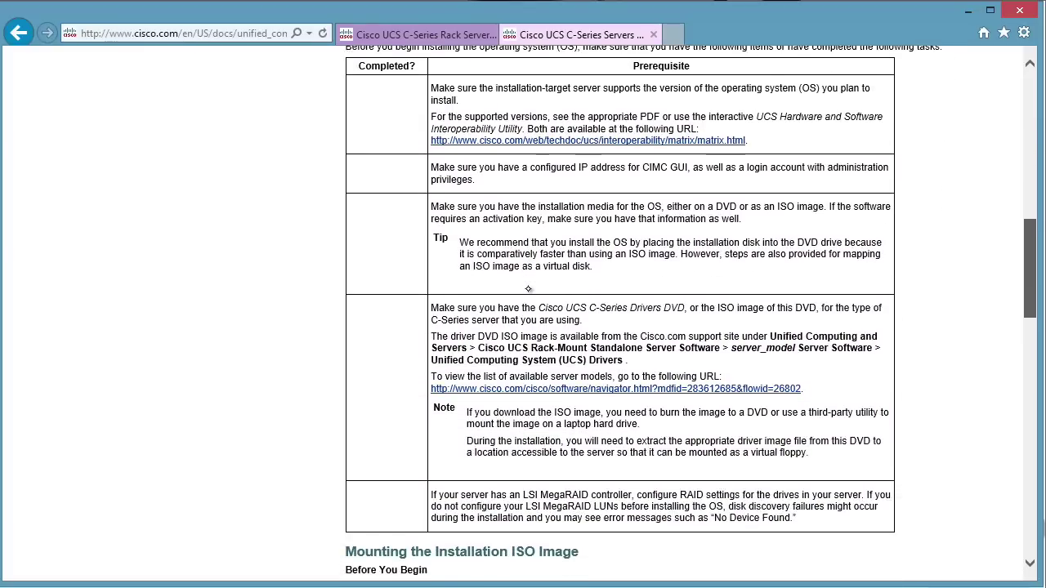
{"action": "left_click_drag", "start_coordinate": [1030, 265], "coordinate": [1029, 264]}
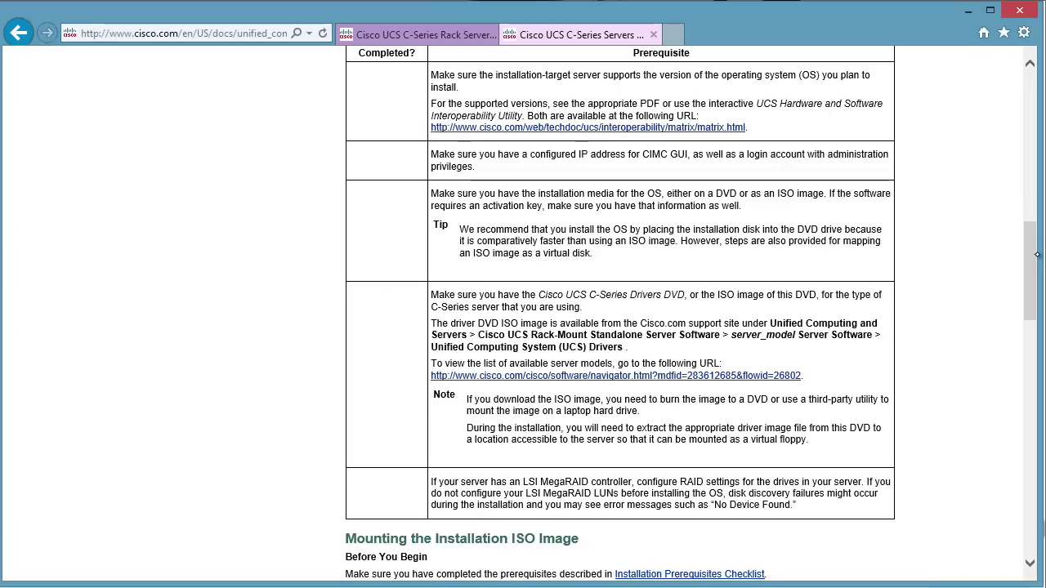
{"action": "triple_click", "coordinate": [572, 300]}
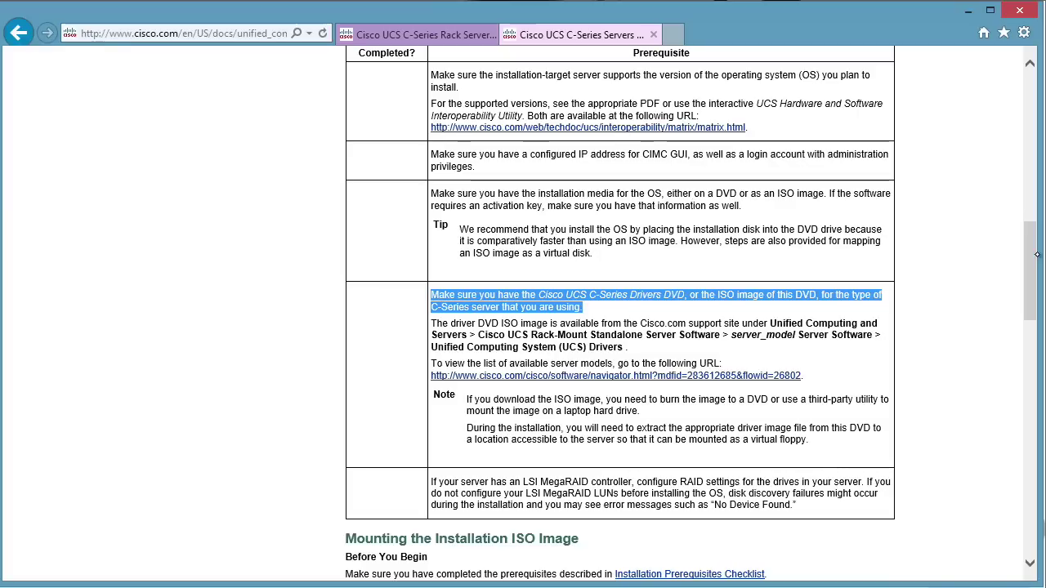
{"action": "key", "text": "Home"}
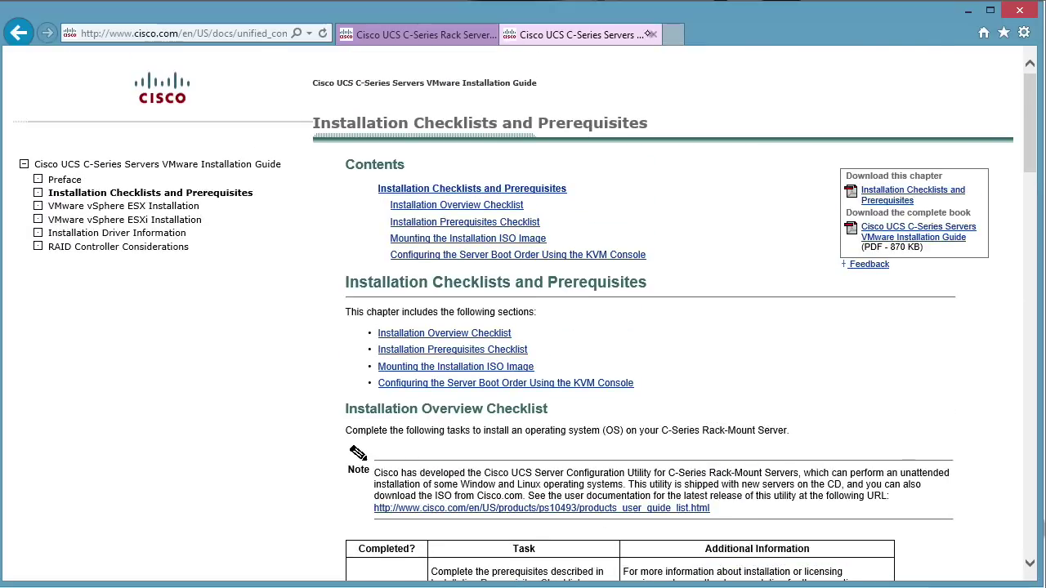
{"action": "left_click", "coordinate": [653, 35]}
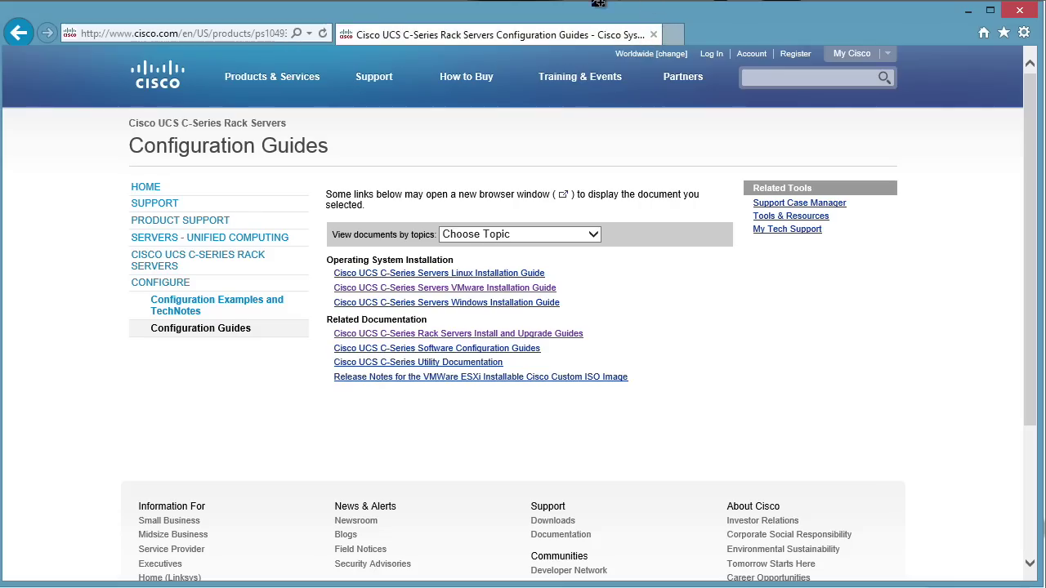
Browse all downloads to the Cisco UCS C220 M3 Rack Server Software and open its Unified Computing System (UCS) Drivers.
{"action": "mouse_move", "coordinate": [372, 73]}
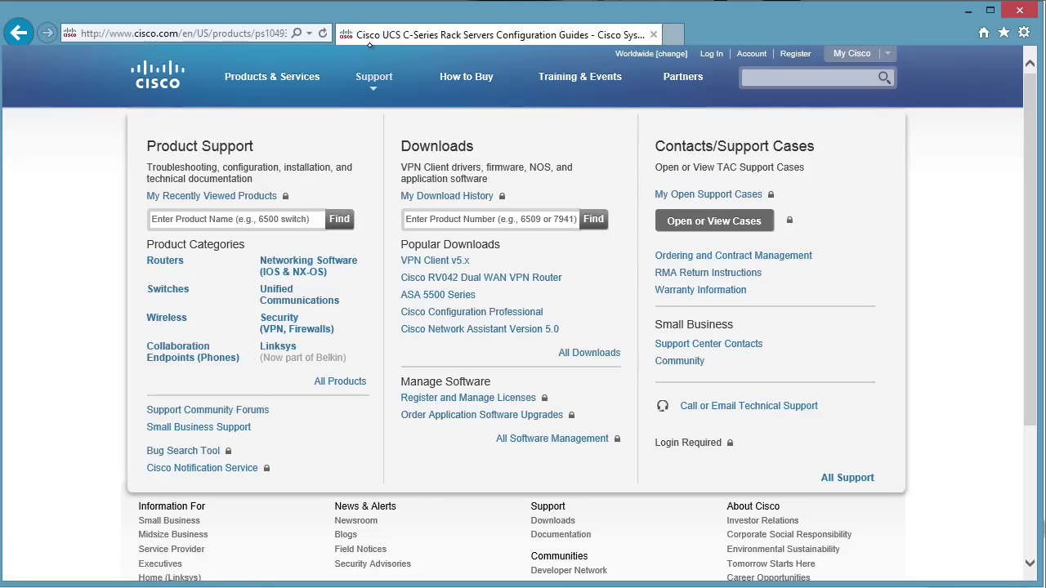
{"action": "left_click", "coordinate": [589, 352]}
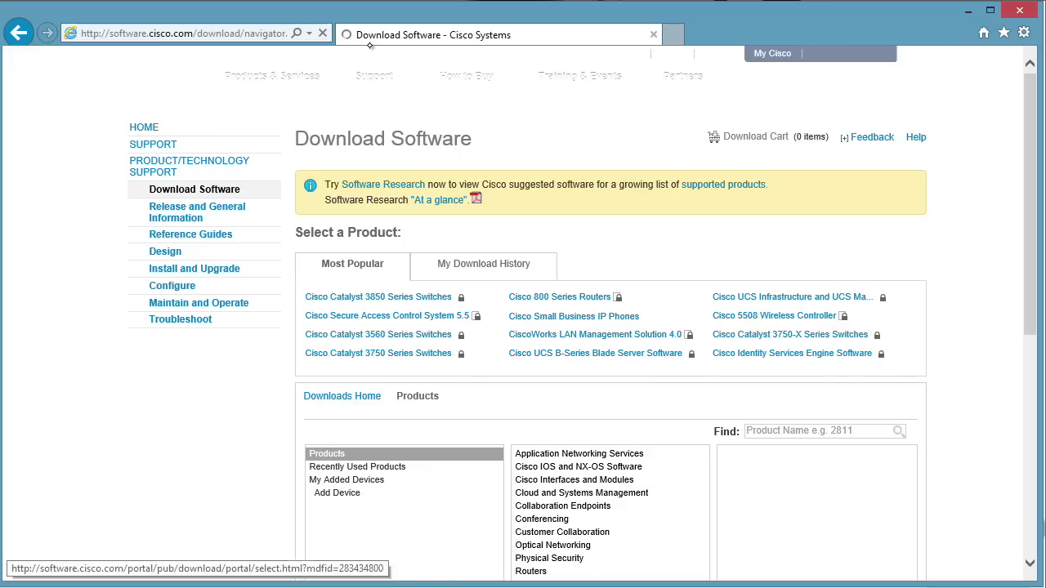
{"action": "scroll", "coordinate": [1036, 217], "scroll_direction": "down", "scroll_amount": 3}
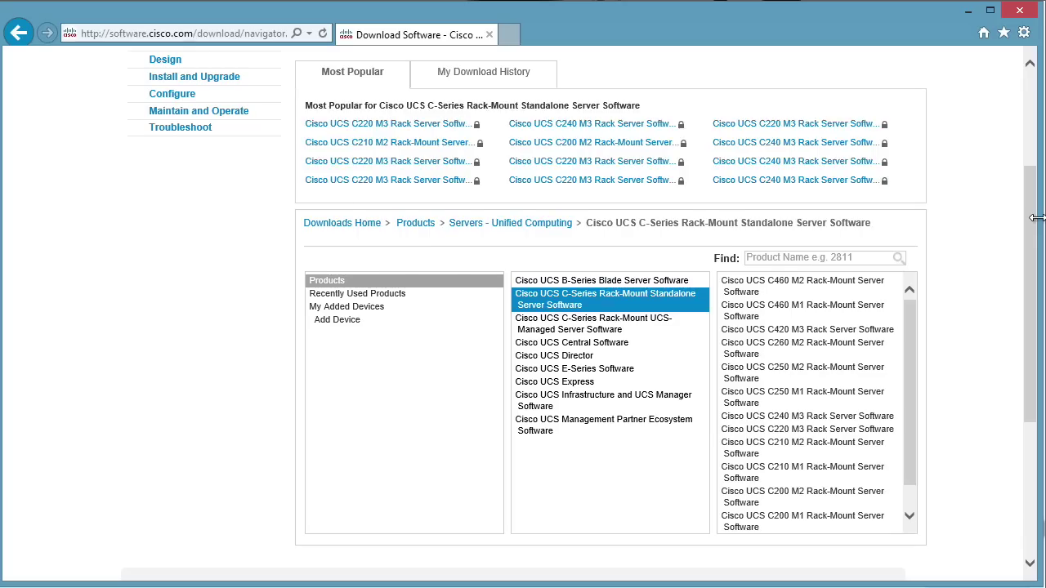
{"action": "left_click_drag", "start_coordinate": [910, 392], "coordinate": [910, 413]}
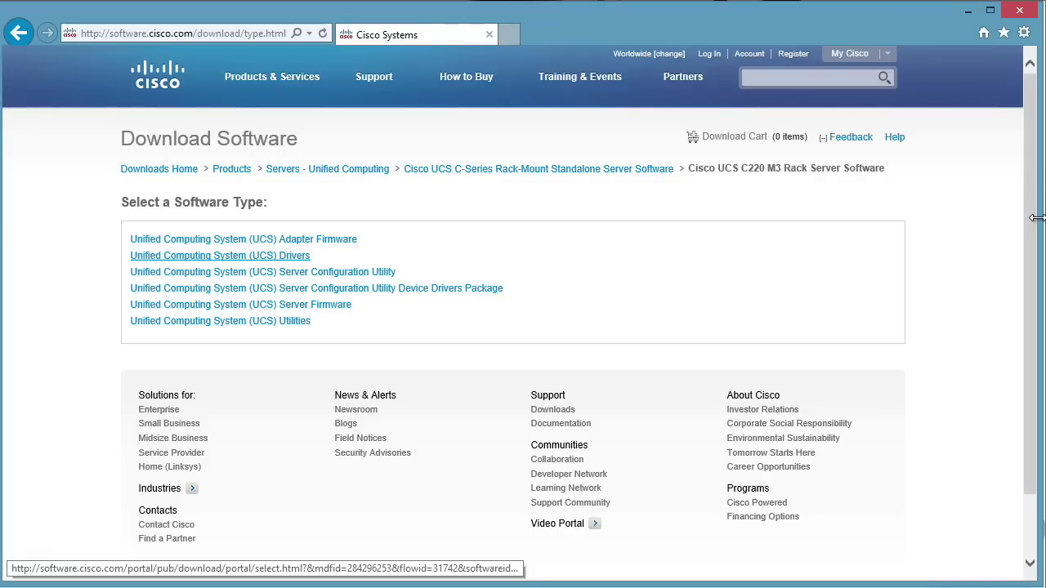
{"action": "left_click", "coordinate": [220, 255]}
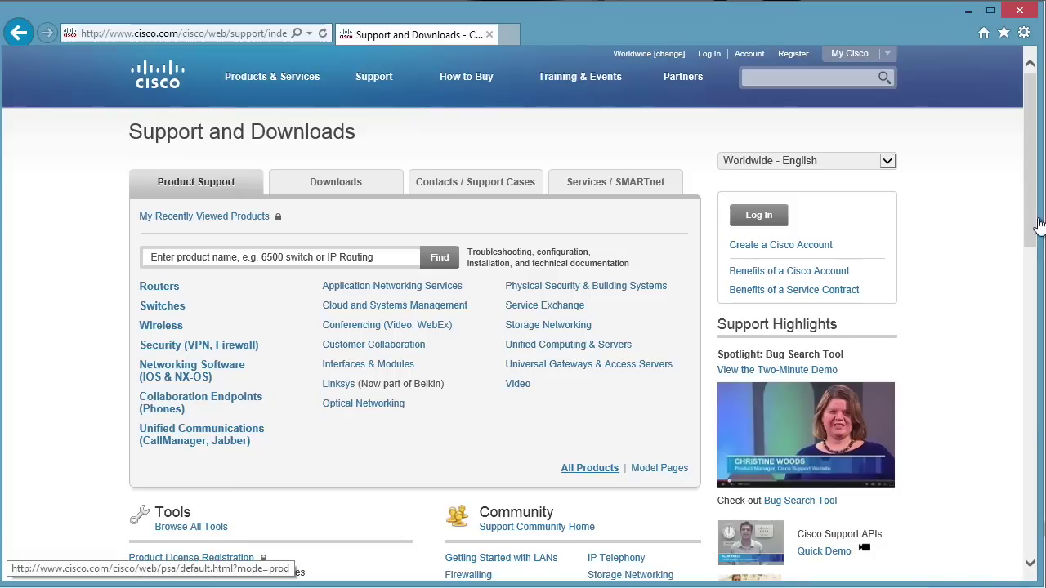
Go back through all products to the Cisco UCS C-Series Rack Servers and open their Install and Upgrade Guides.
{"action": "left_click", "coordinate": [589, 468]}
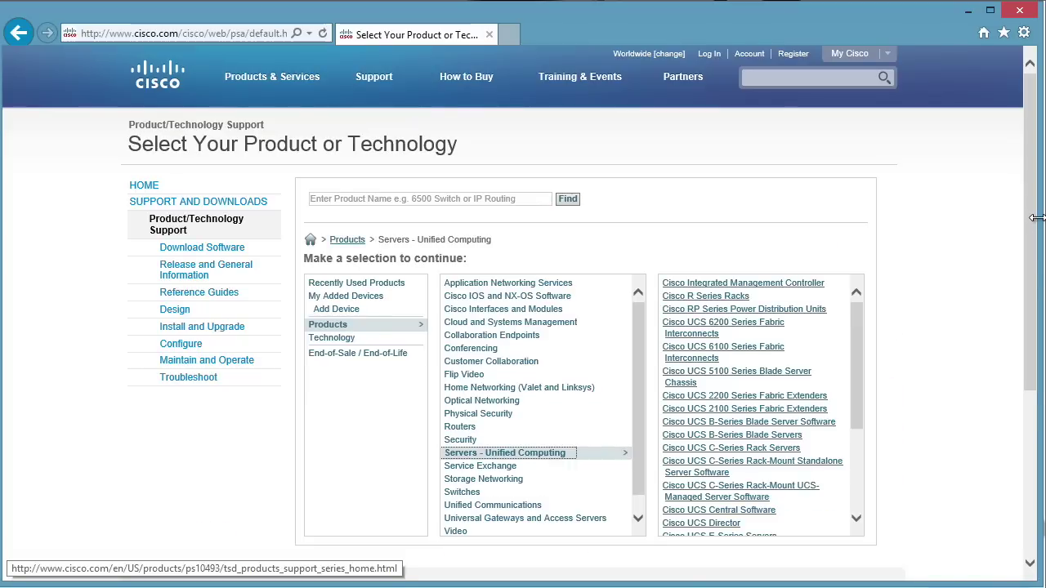
{"action": "left_click", "coordinate": [730, 448]}
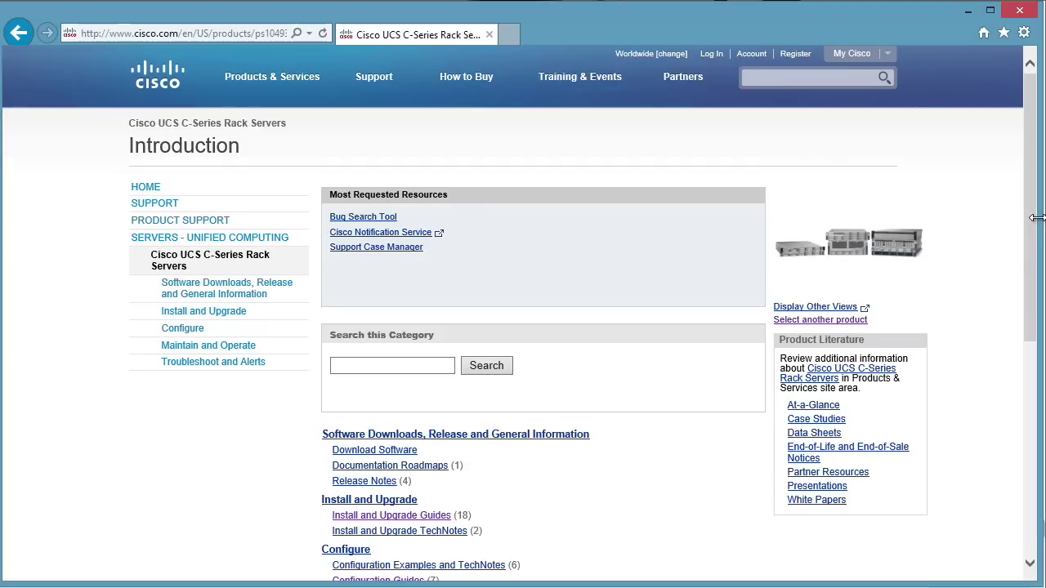
{"action": "scroll", "coordinate": [1036, 217], "scroll_direction": "down", "scroll_amount": 3}
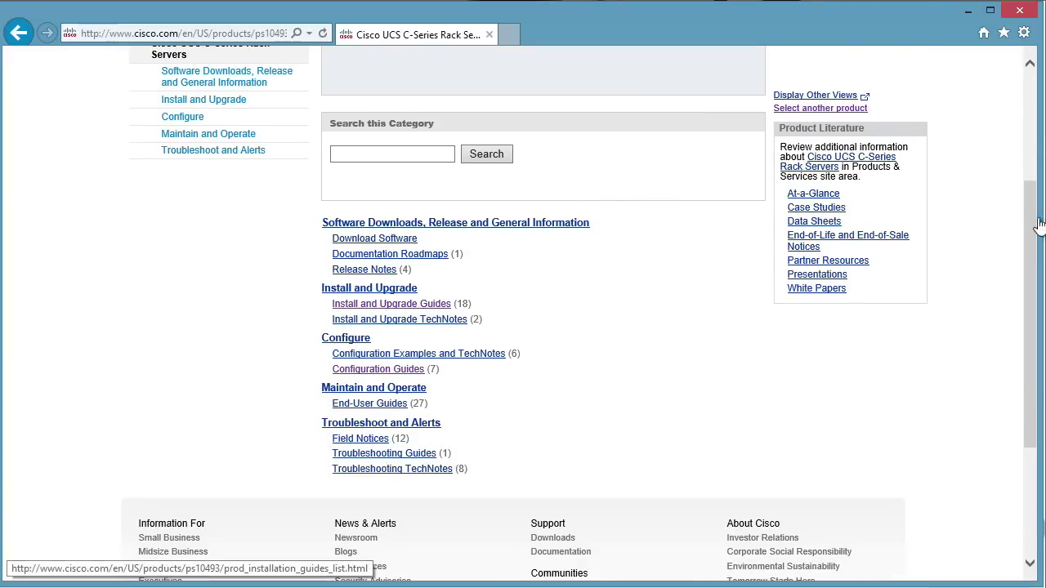
{"action": "left_click", "coordinate": [390, 303]}
From the Operating System Installation Guides, open the VMware Installation Guide at its VMware vSphere ESXi Installation chapter.
{"action": "scroll", "coordinate": [1037, 277], "scroll_direction": "down", "scroll_amount": 6}
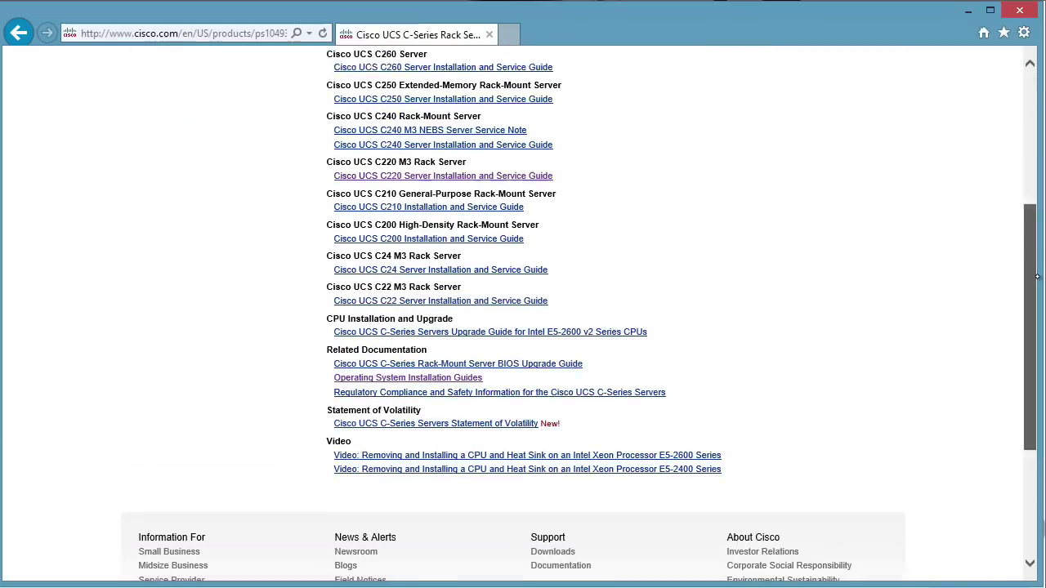
{"action": "key", "text": "Return"}
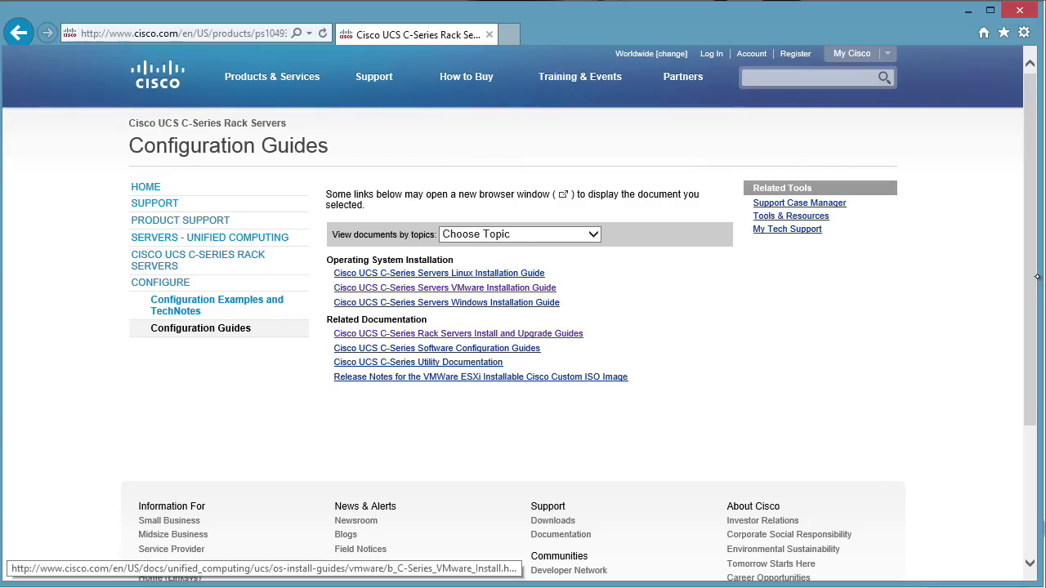
{"action": "left_click", "coordinate": [445, 288]}
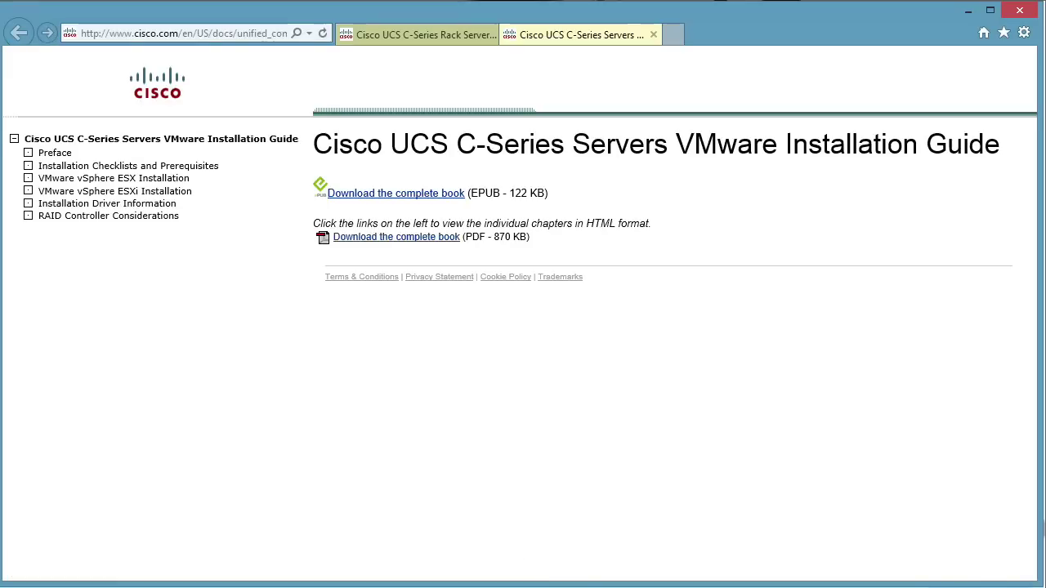
{"action": "key", "text": "Tab"}
{"action": "key", "text": "Tab"}
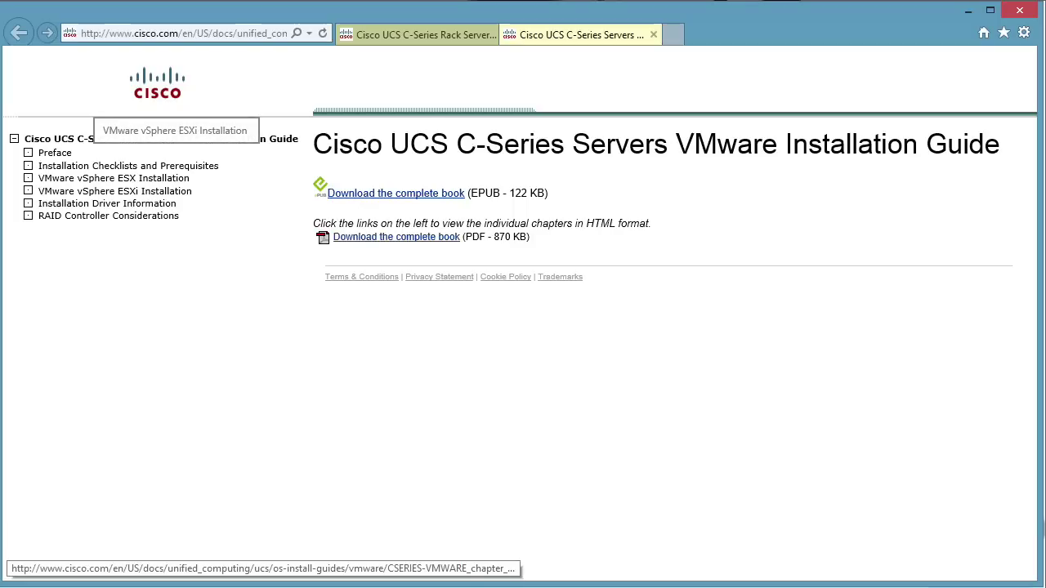
{"action": "key", "text": "Return"}
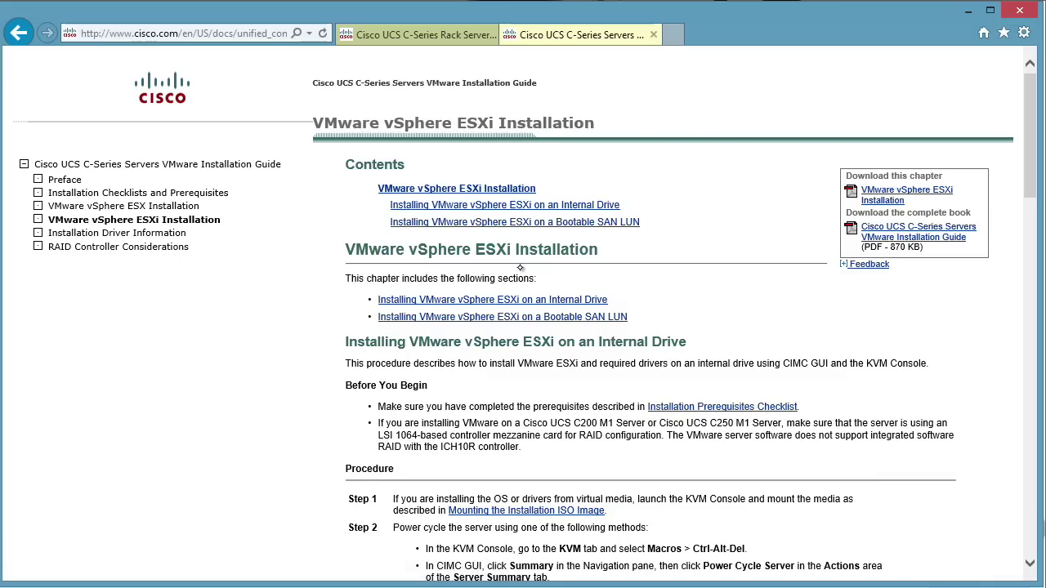
Look through the VMware vSphere ESXi Installation chapter, including the procedure for installing on an internal drive.
{"action": "scroll", "coordinate": [520, 268], "scroll_direction": "down", "scroll_amount": 5}
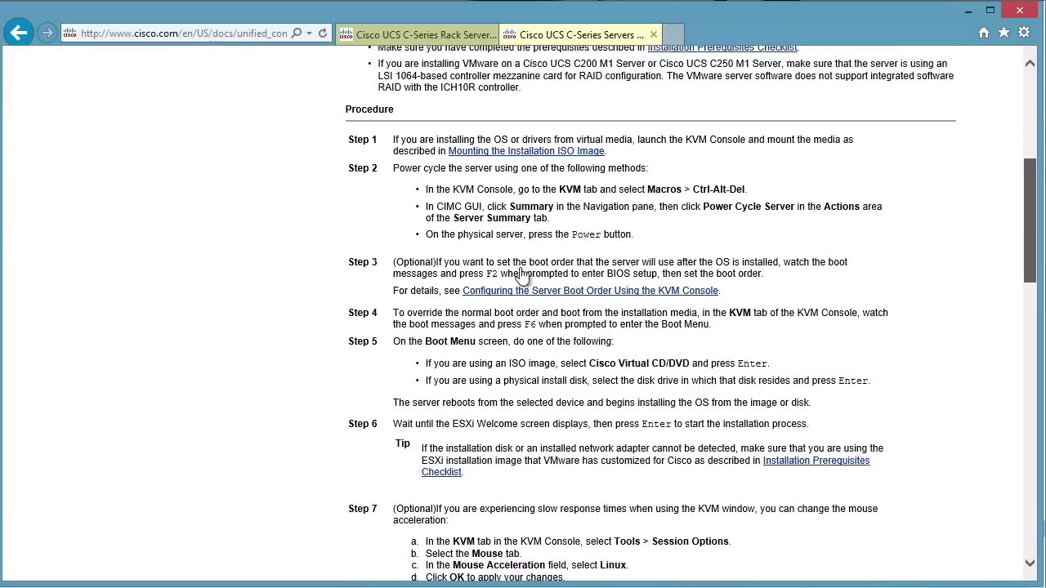
{"action": "scroll", "coordinate": [520, 267], "scroll_direction": "up", "scroll_amount": 4}
{"action": "scroll", "coordinate": [520, 268], "scroll_direction": "down", "scroll_amount": 1}
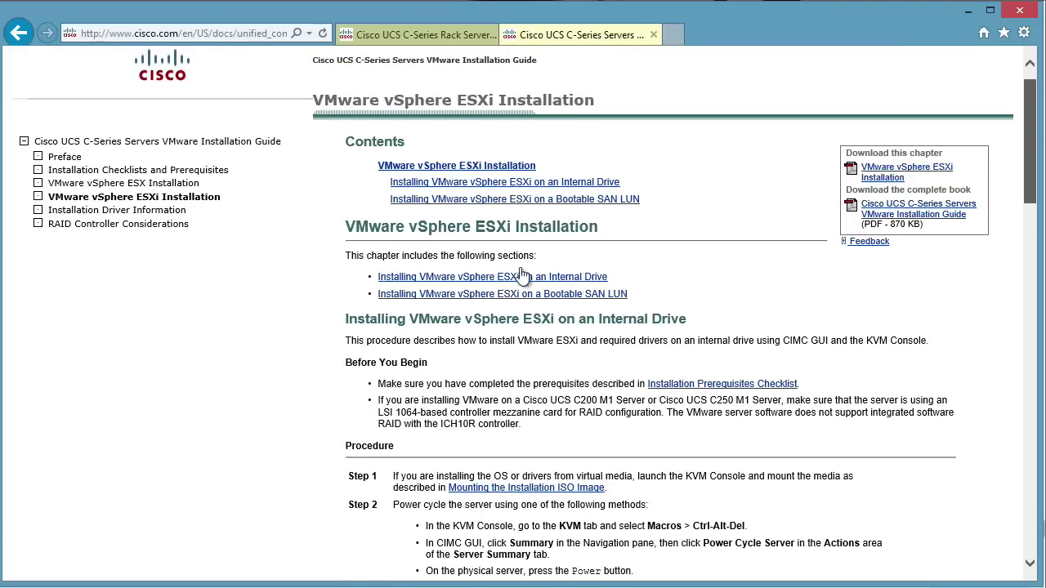
{"action": "scroll", "coordinate": [519, 267], "scroll_direction": "down", "scroll_amount": 8}
{"action": "scroll", "coordinate": [520, 267], "scroll_direction": "up", "scroll_amount": 7}
{"action": "right_click", "coordinate": [520, 267]}
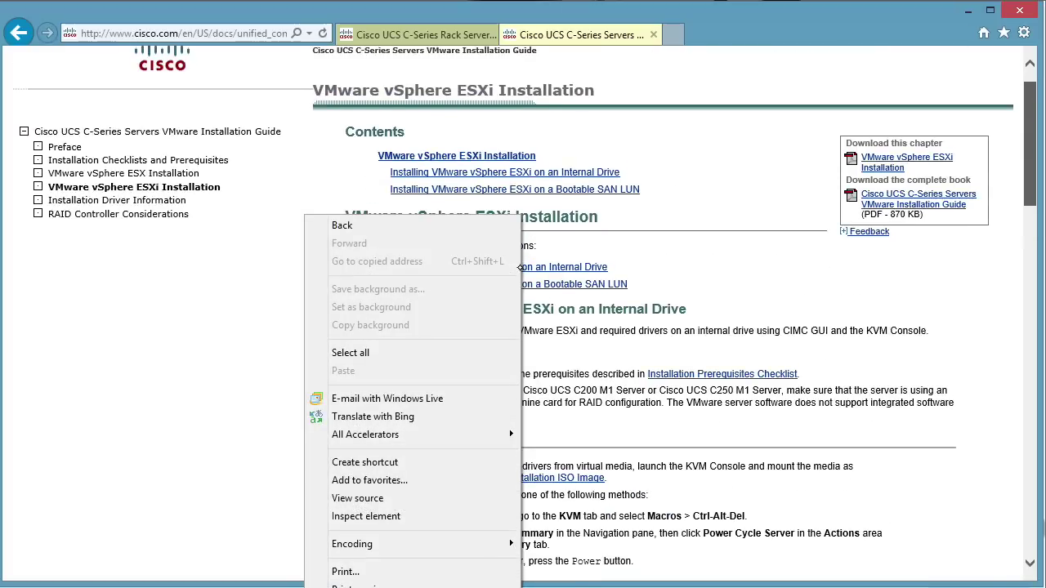
{"action": "key", "text": "Escape"}
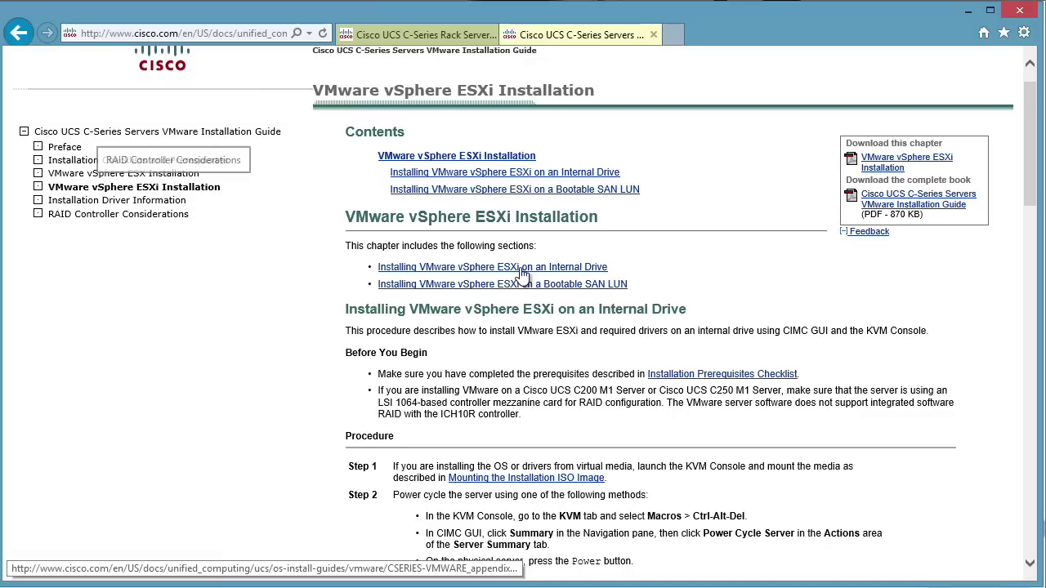
Open the RAID Controller Considerations appendix of the VMware Installation Guide and skim its RAID controller options.
{"action": "key", "text": "Return"}
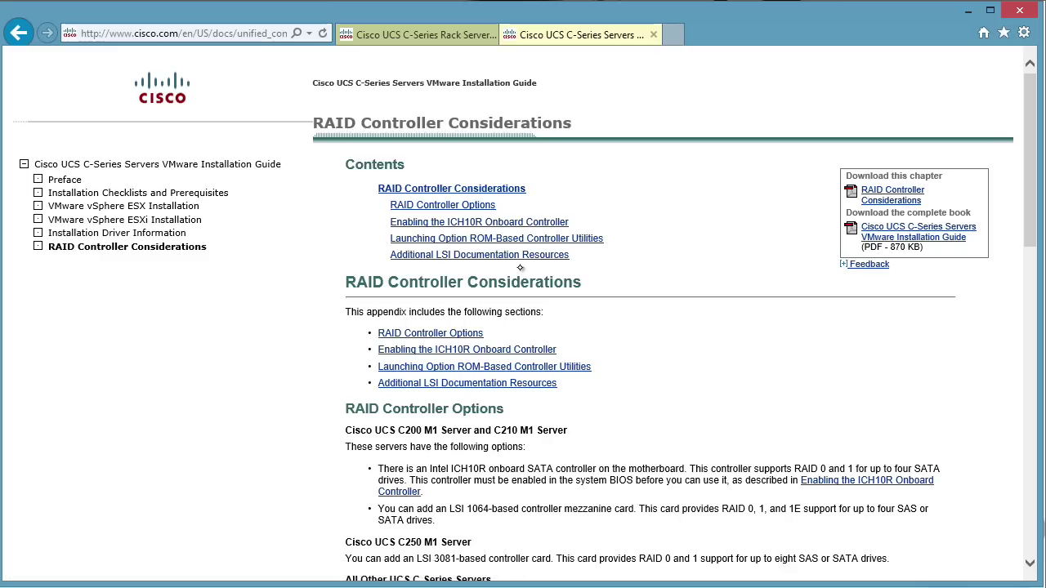
{"action": "scroll", "coordinate": [519, 267], "scroll_direction": "down", "scroll_amount": 1}
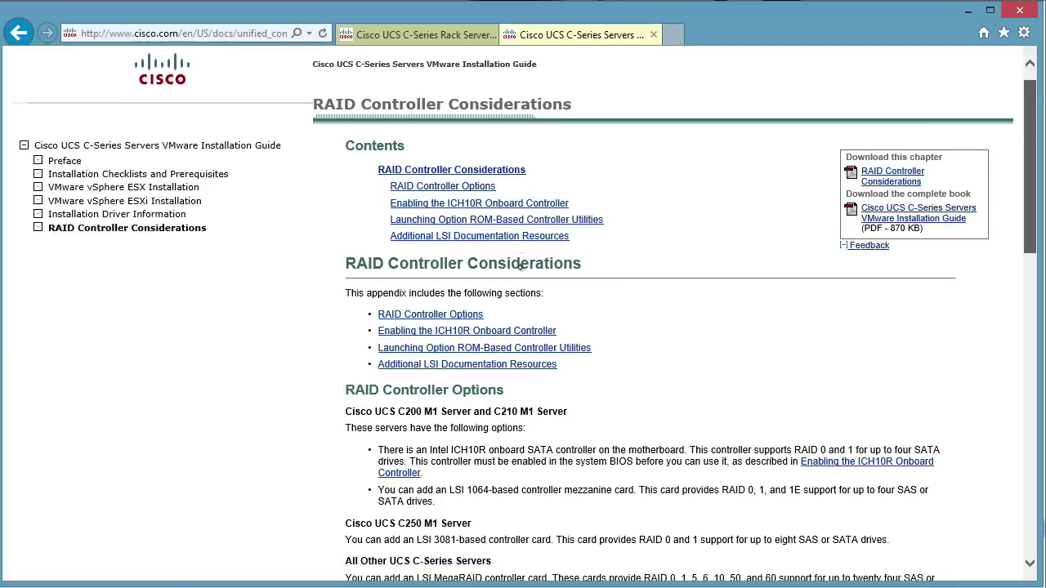
{"action": "scroll", "coordinate": [520, 267], "scroll_direction": "down", "scroll_amount": 3}
{"action": "scroll", "coordinate": [519, 267], "scroll_direction": "up", "scroll_amount": 4}
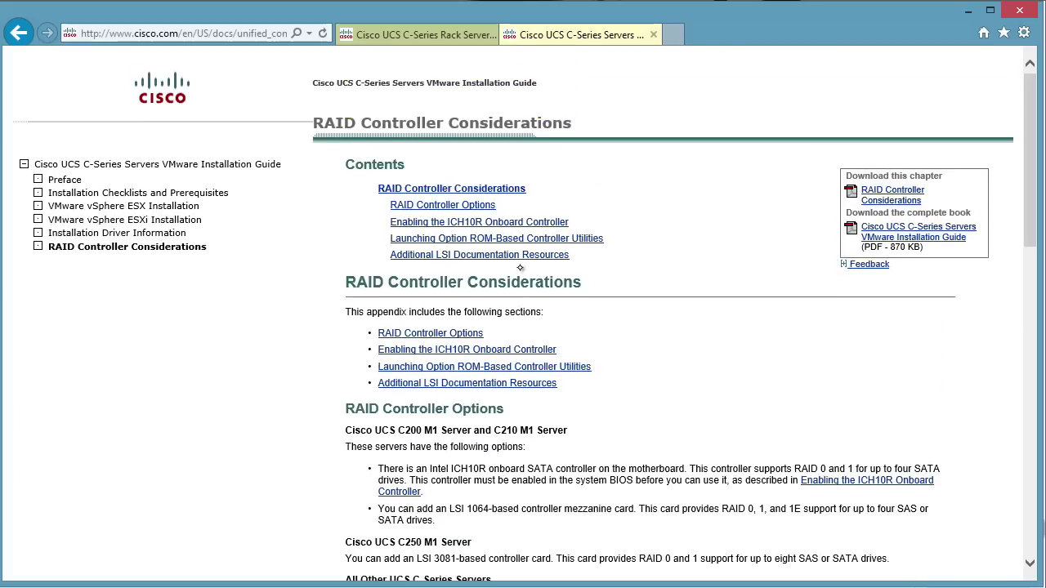